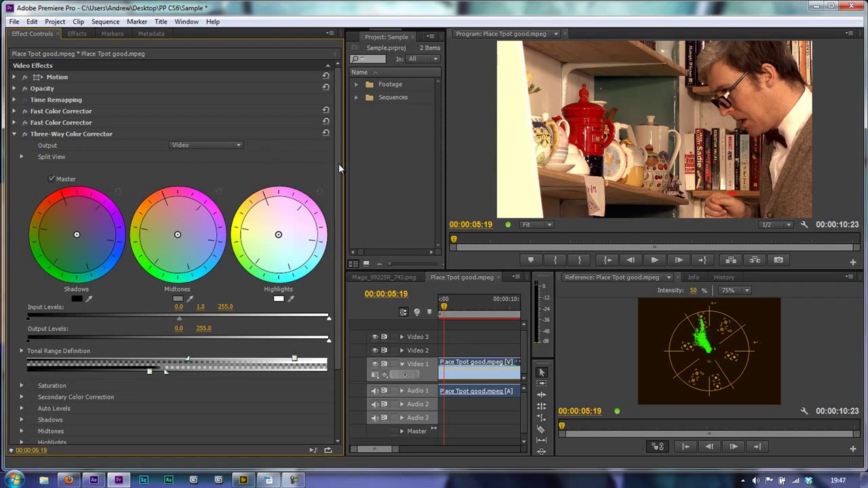
Expand the Three-Way Color Corrector's Secondary Color Correction settings and briefly preview the mask
drag(339, 164, 342, 285)
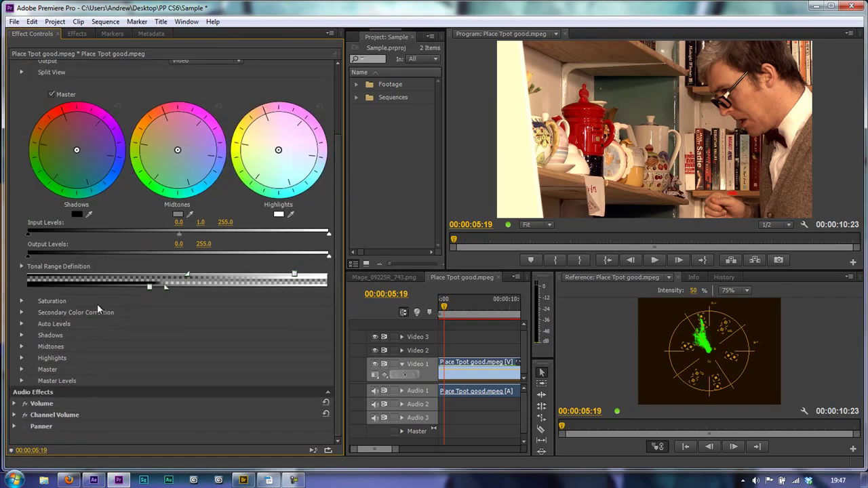
click(21, 313)
scroll(305, 330, down, 2)
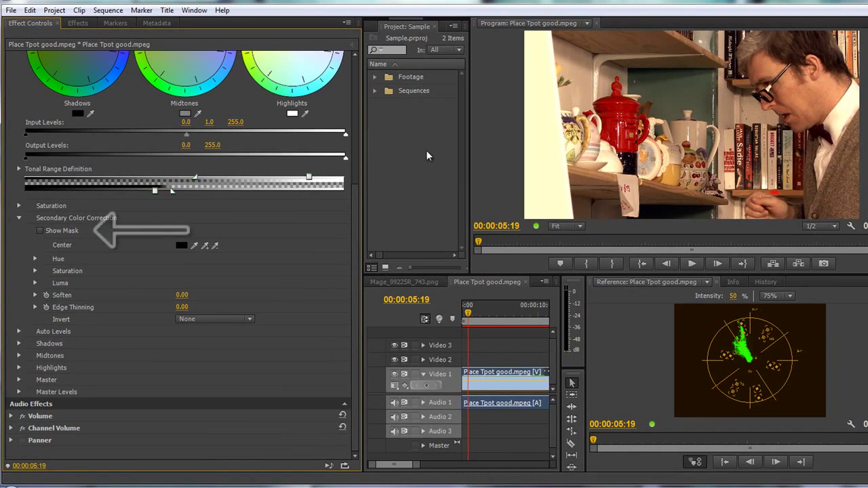
click(40, 231)
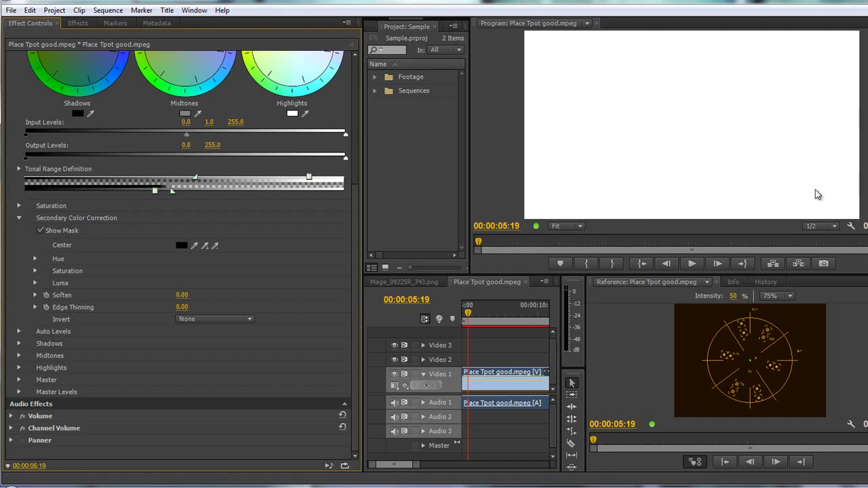
click(40, 230)
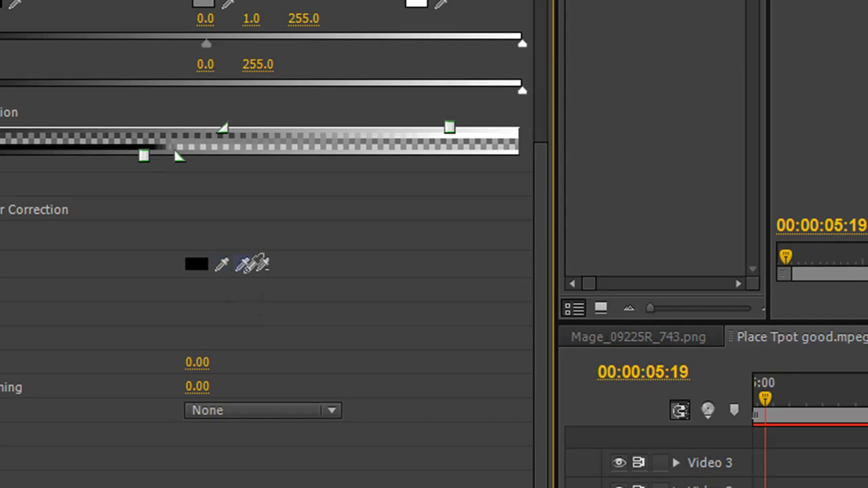
Sample the red teapot as the secondary correction's center color and check the resulting mask
click(244, 266)
click(264, 263)
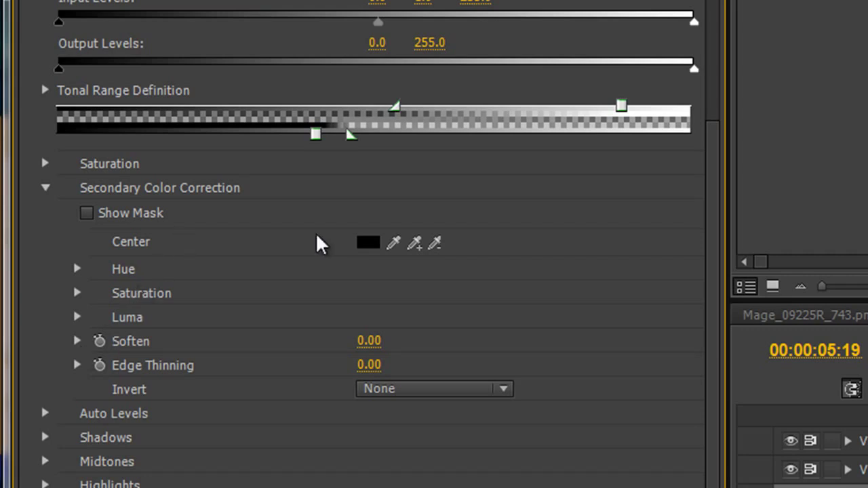
click(394, 242)
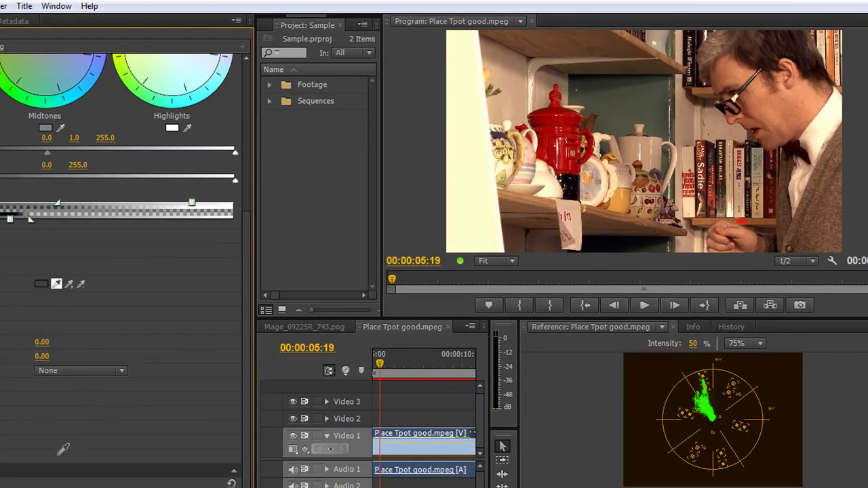
click(574, 121)
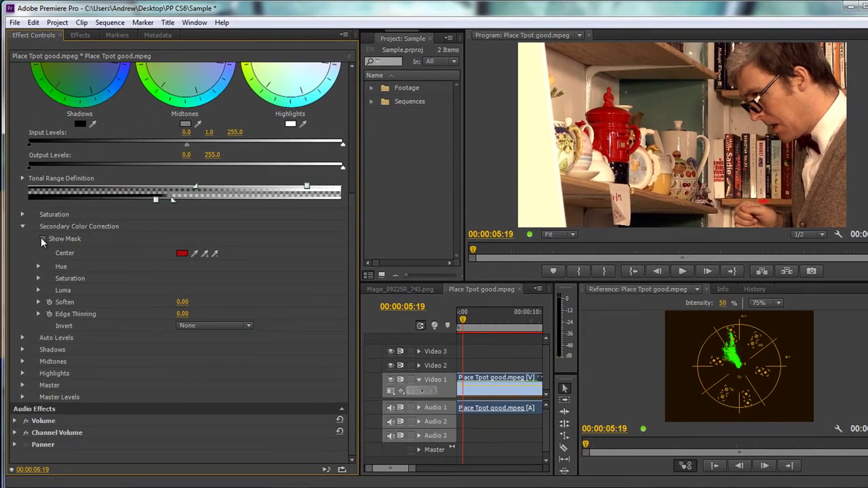
click(43, 238)
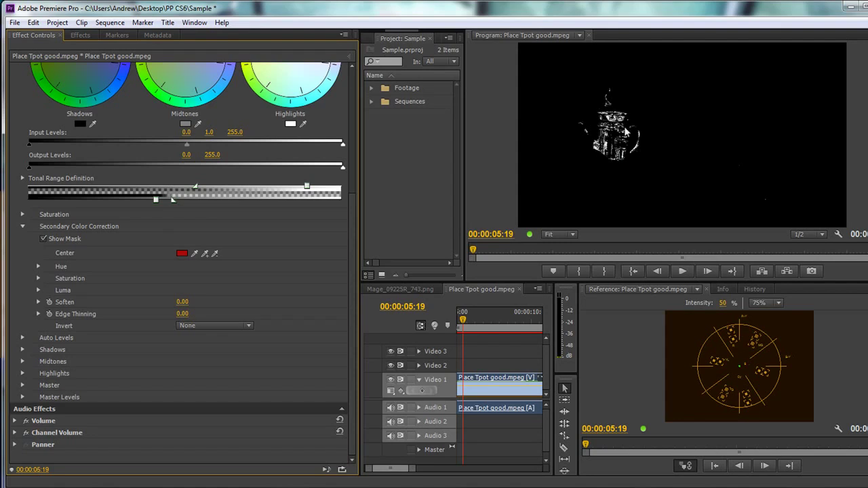
click(43, 239)
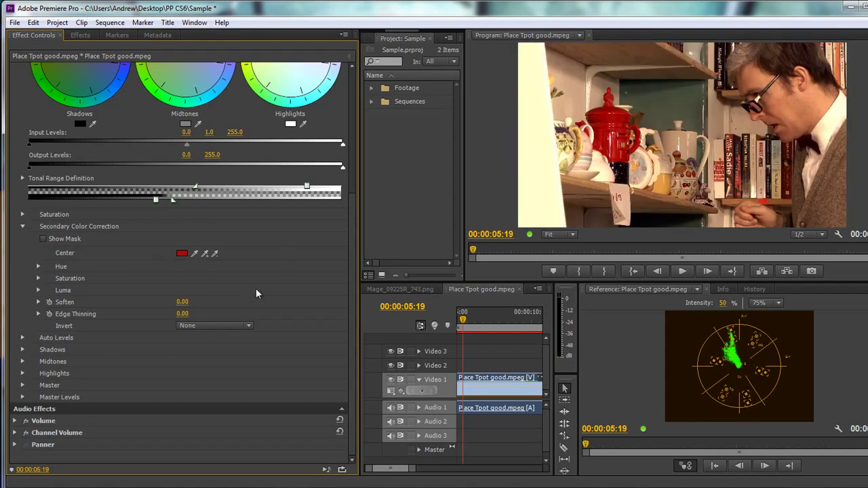
Add two more red shades from the teapot's body and lid to the secondary color selection, checking the mask after each
click(205, 253)
click(610, 137)
click(44, 239)
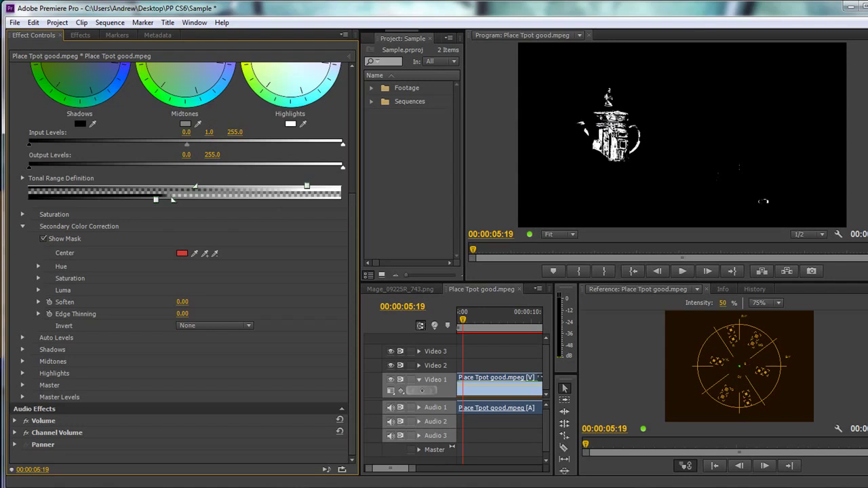
click(44, 239)
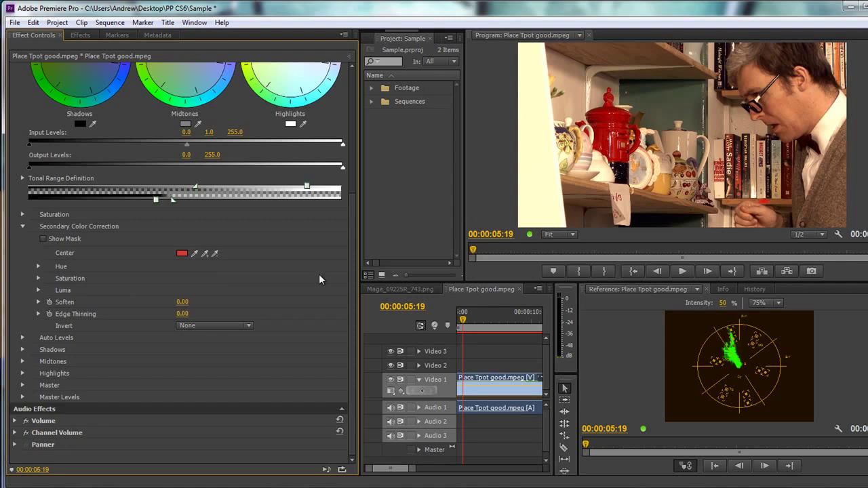
click(205, 253)
click(606, 113)
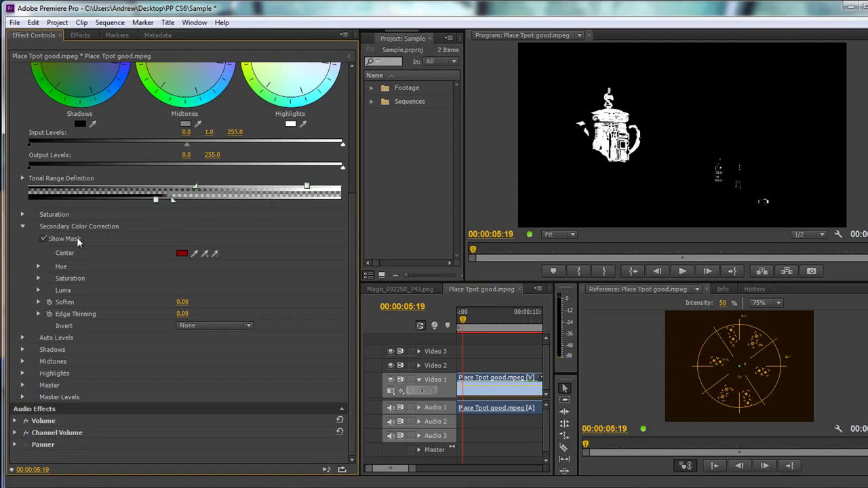
click(43, 239)
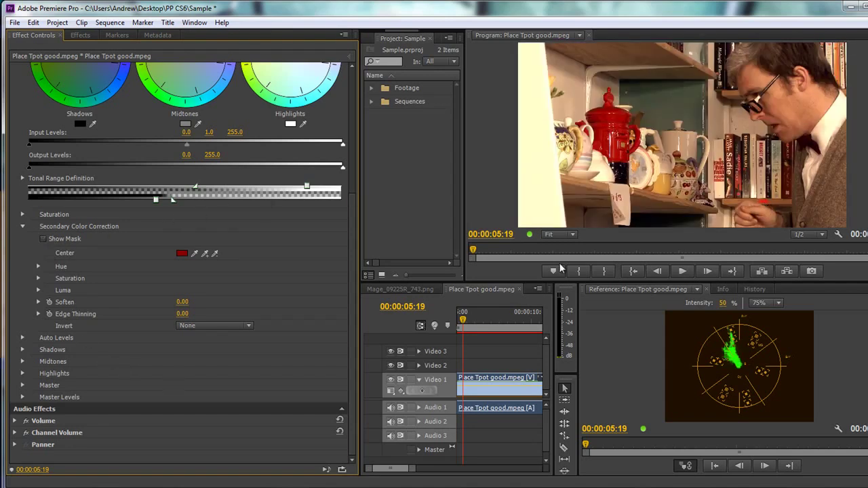
Add the bright red spot on the shelf beside the man's hand to the color selection and show the mask
click(204, 253)
click(767, 198)
click(768, 200)
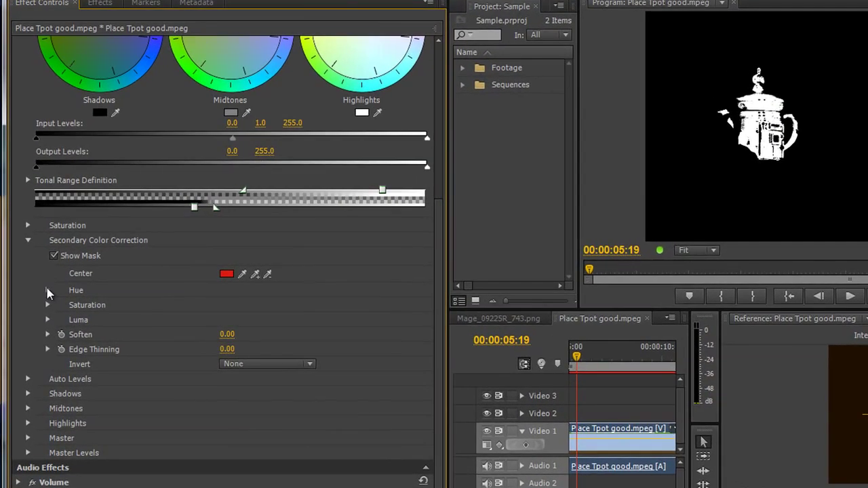
Widen the secondary Hue range to start threshold 46.22, start softness 8.63, end threshold 54.18 and end softness 8.00, and compare the mask with the image
click(47, 290)
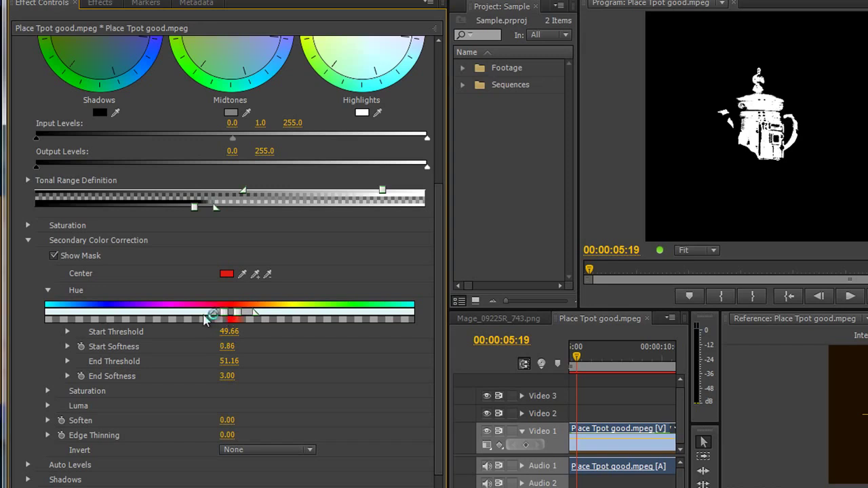
drag(208, 316, 187, 322)
drag(183, 315, 178, 319)
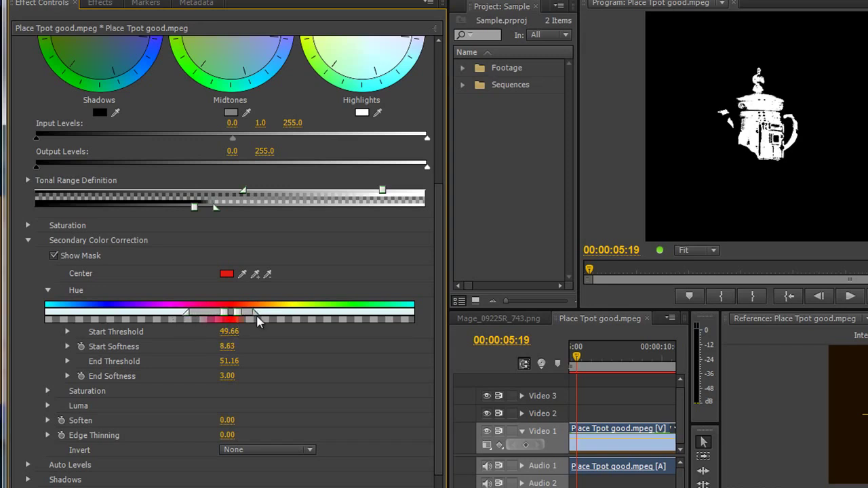
drag(256, 316, 273, 317)
drag(237, 313, 242, 314)
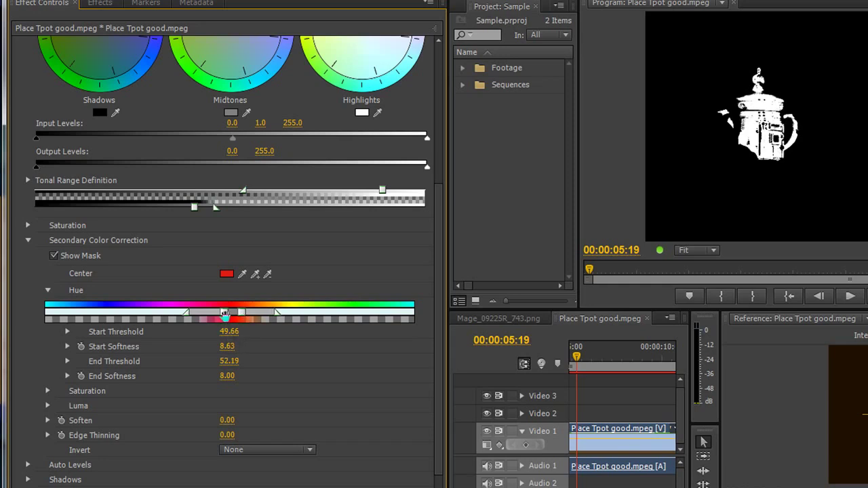
drag(228, 316, 221, 316)
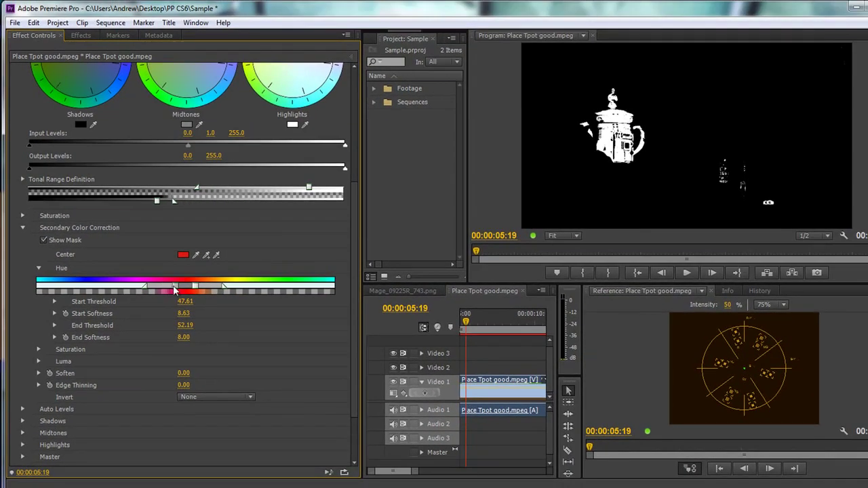
drag(171, 289, 169, 288)
drag(196, 287, 200, 288)
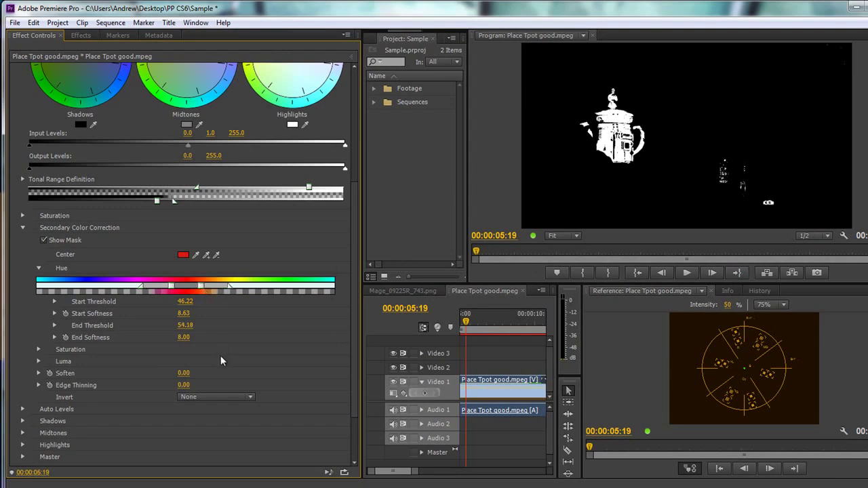
click(44, 239)
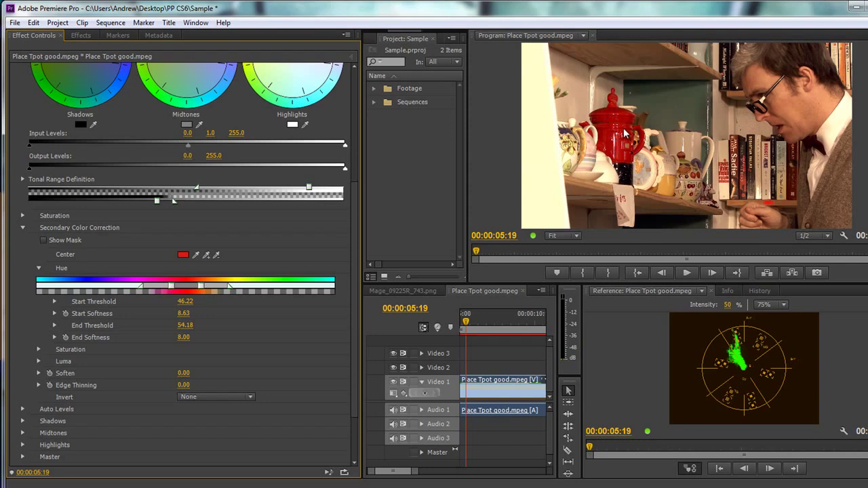
click(44, 241)
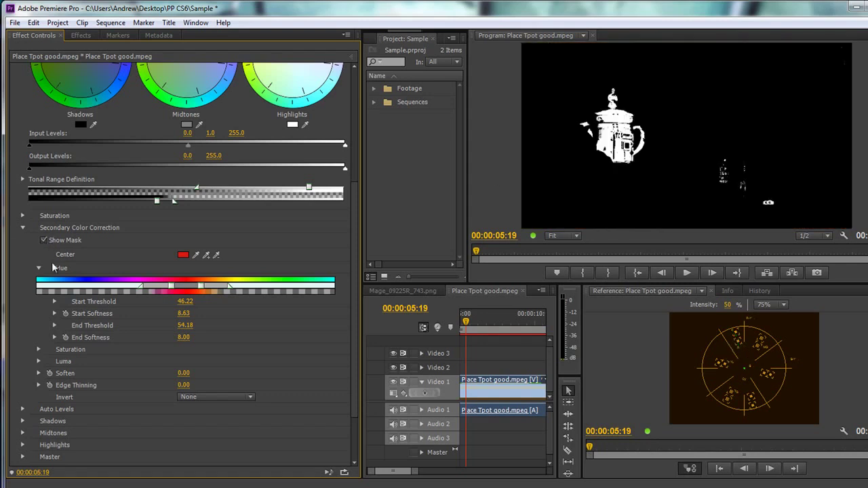
Adjust the secondary Luma range to start threshold 5.78, end threshold 41.63 and end softness 3.39
scroll(59, 298, down, 3)
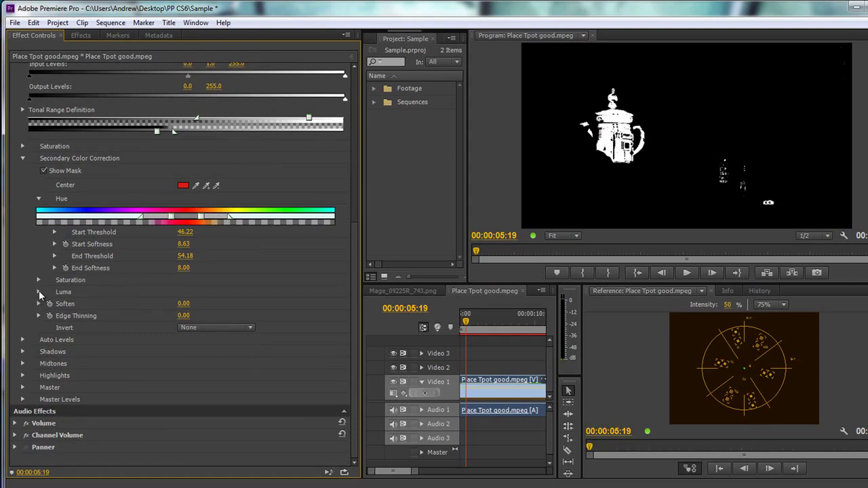
click(39, 292)
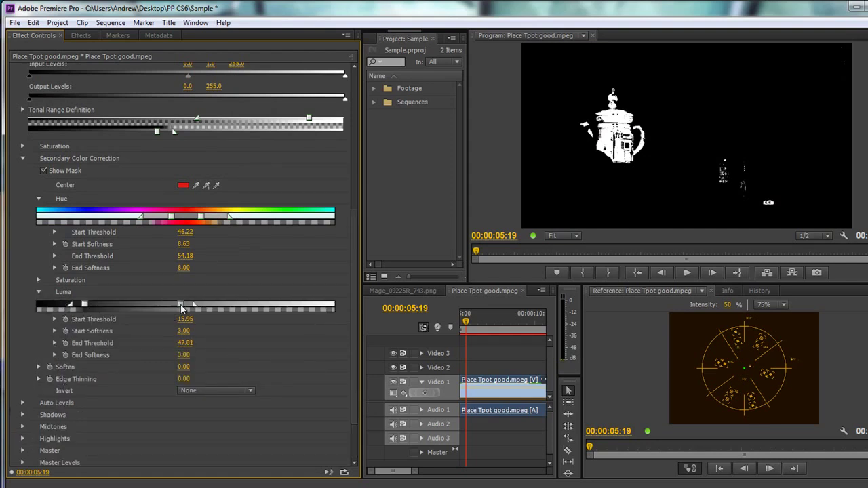
drag(180, 306, 186, 307)
click(44, 173)
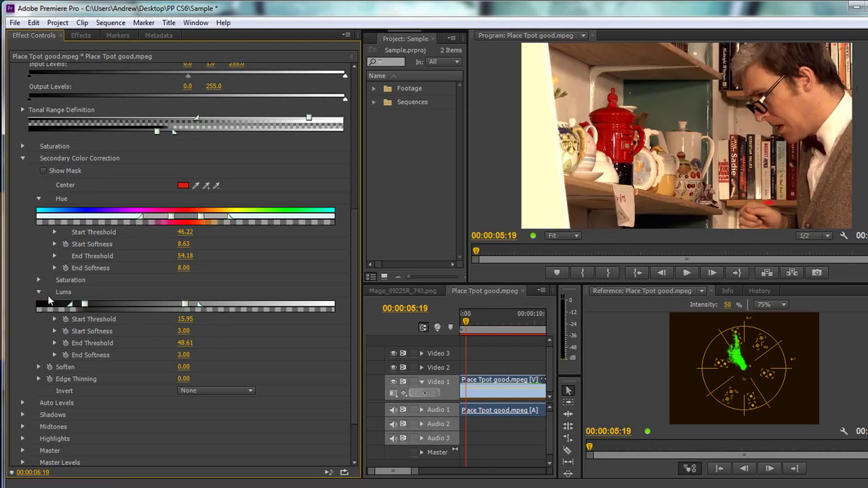
click(44, 170)
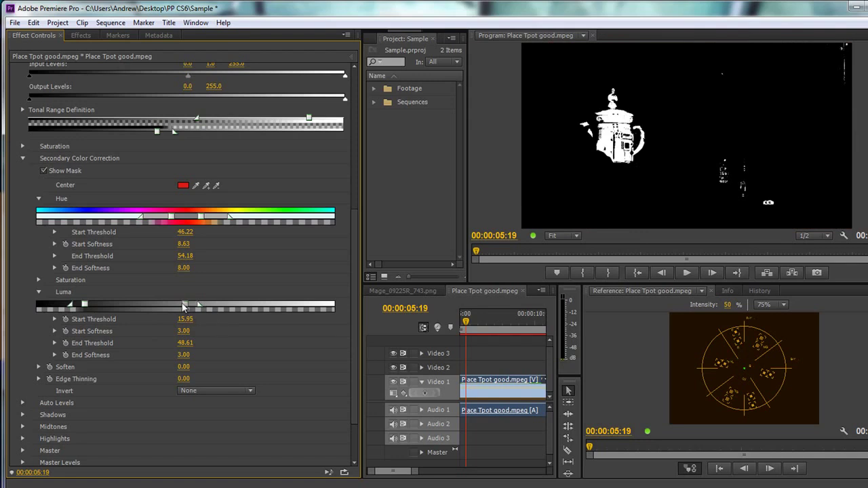
drag(183, 304, 163, 304)
drag(82, 304, 71, 306)
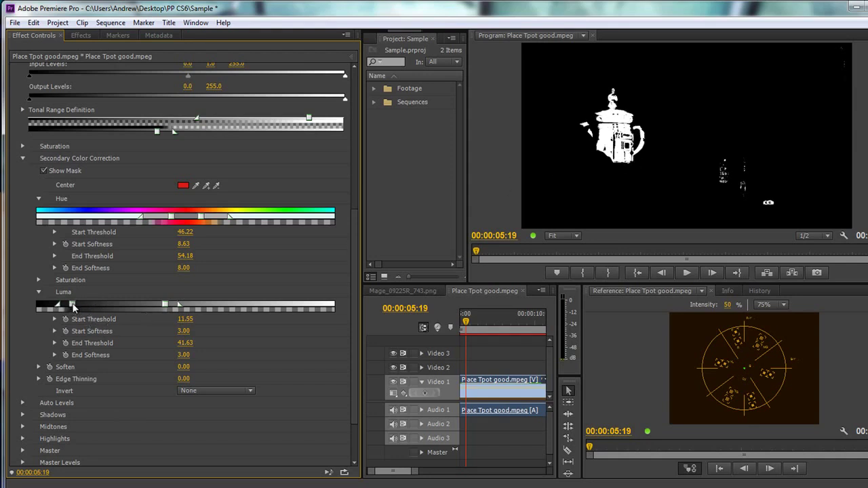
drag(71, 306, 65, 311)
drag(65, 310, 56, 307)
mouse_move(175, 305)
mouse_down()
mouse_move(194, 306)
mouse_move(179, 309)
mouse_up()
Adjust the secondary Saturation range to start threshold 37.45, start softness 2.99 and end threshold 57.17, checking the mask against the image
click(38, 279)
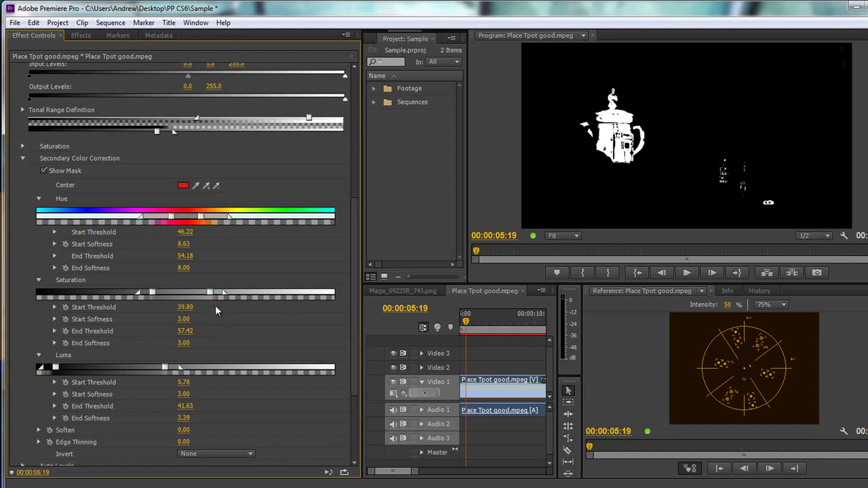
drag(211, 294, 214, 294)
drag(152, 296, 142, 296)
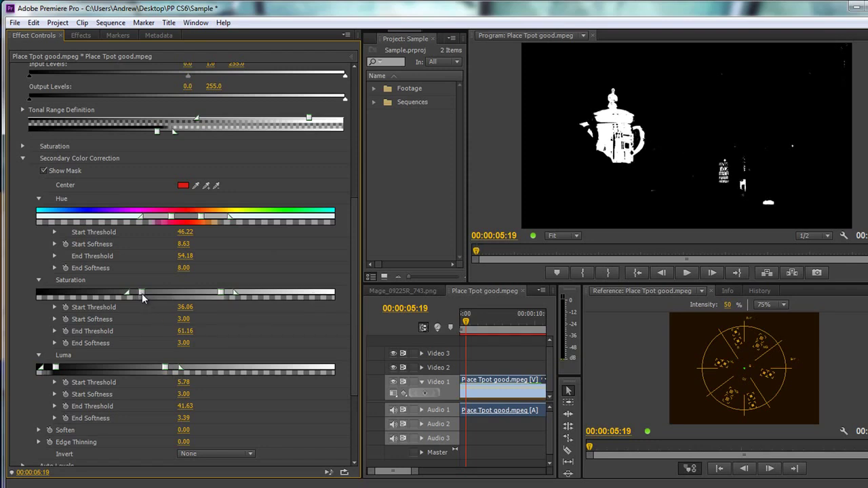
drag(143, 298, 139, 299)
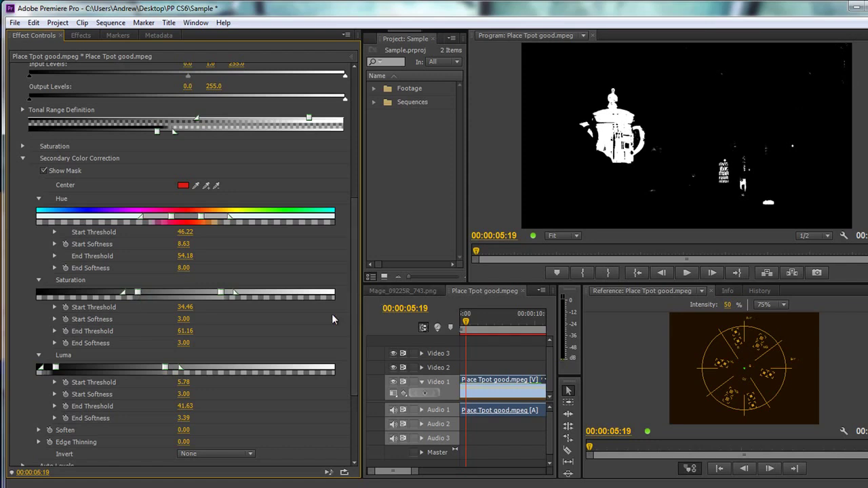
drag(138, 296, 113, 293)
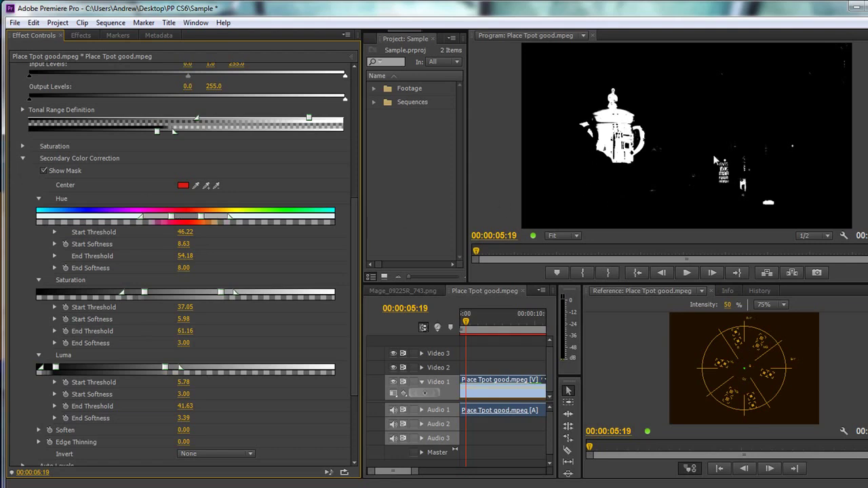
click(44, 170)
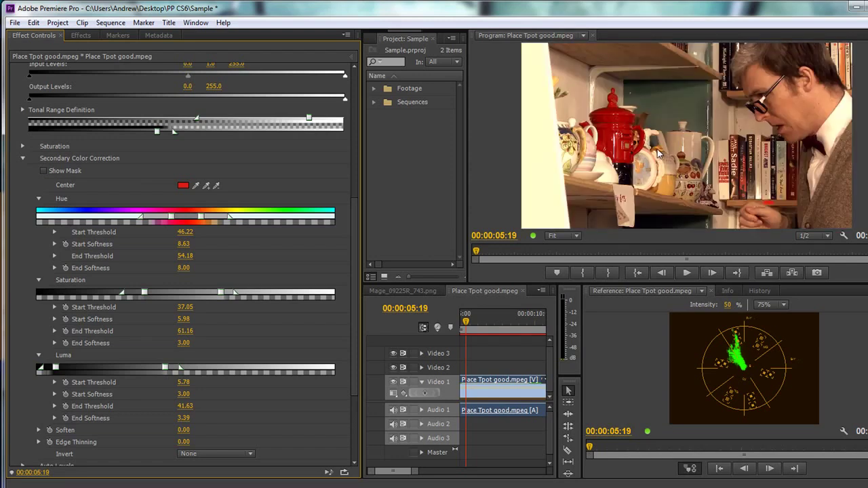
click(44, 170)
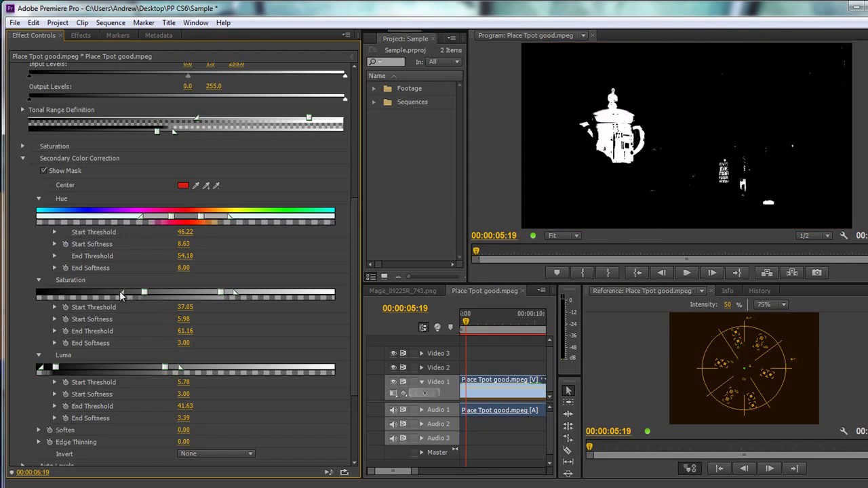
drag(120, 296, 147, 296)
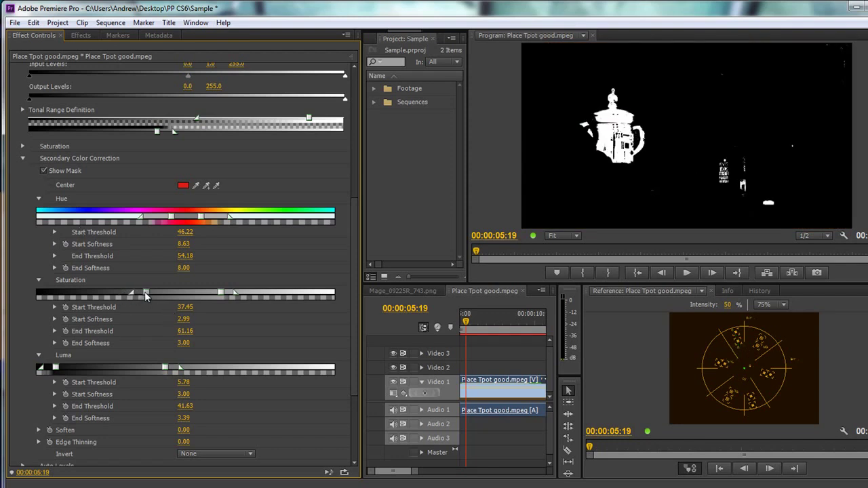
drag(221, 294, 210, 297)
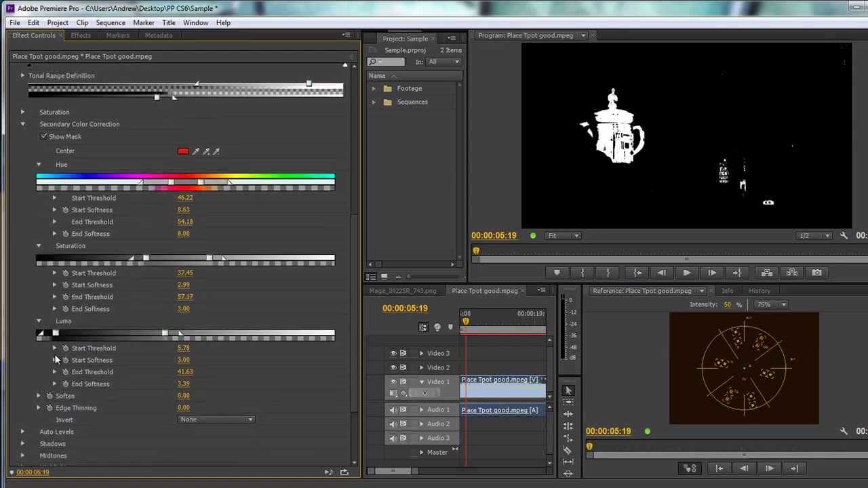
Set the secondary color correction mask's Soften value to 0.75
scroll(68, 360, down, 3)
scroll(78, 345, down, 1)
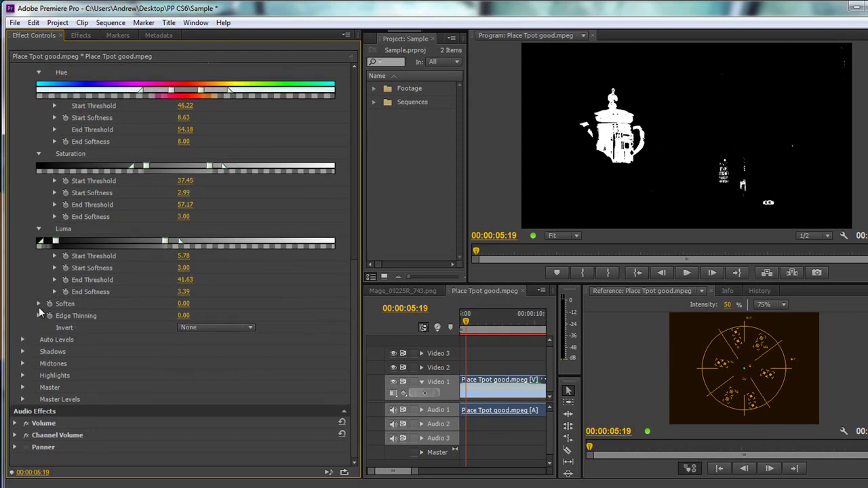
click(38, 303)
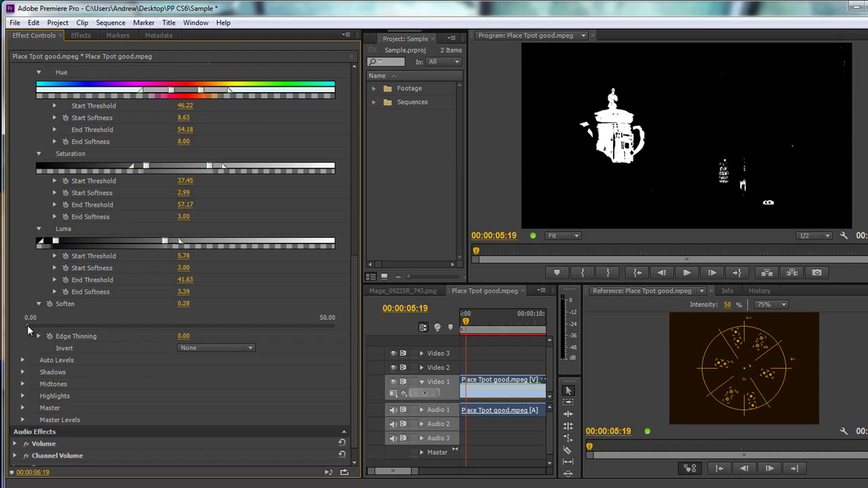
drag(33, 326, 32, 327)
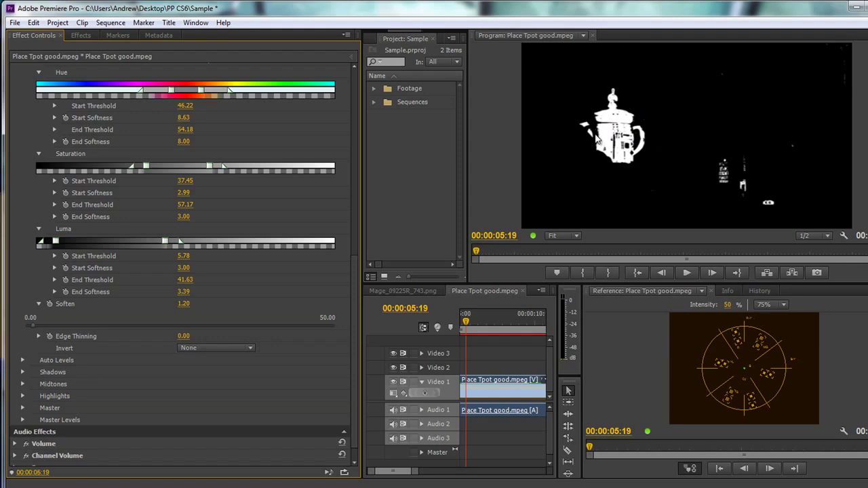
click(184, 304)
text(0.75)
key(Return)
Try a positive Edge Thinning on the teapot mask and settle on -55.00
drag(179, 340, 202, 341)
drag(202, 342, 205, 338)
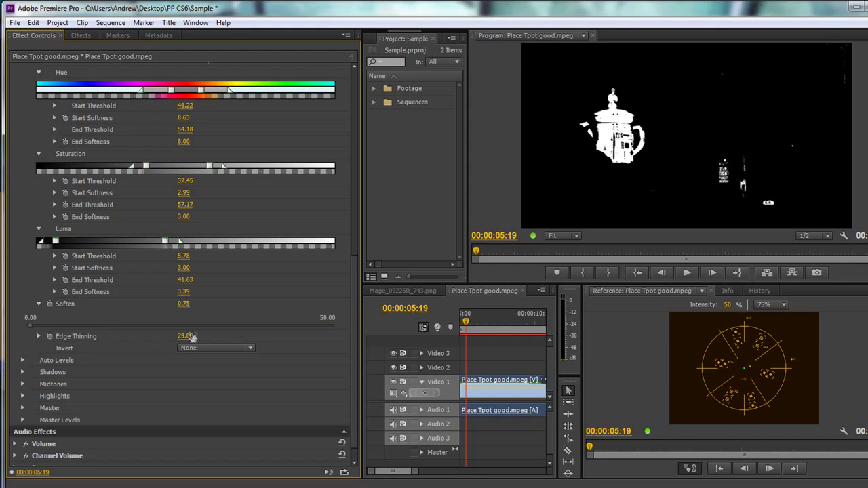
drag(194, 337, 141, 349)
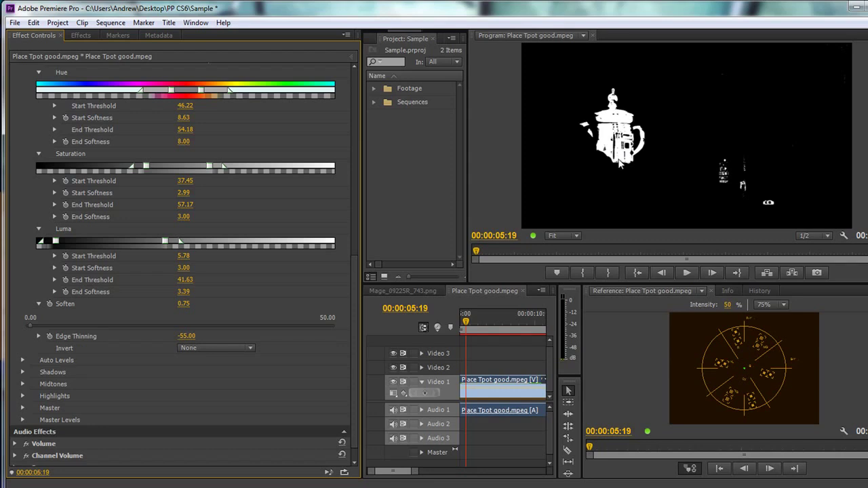
Try the Invert Mask option on the teapot mask and return Invert to None
click(250, 349)
click(222, 387)
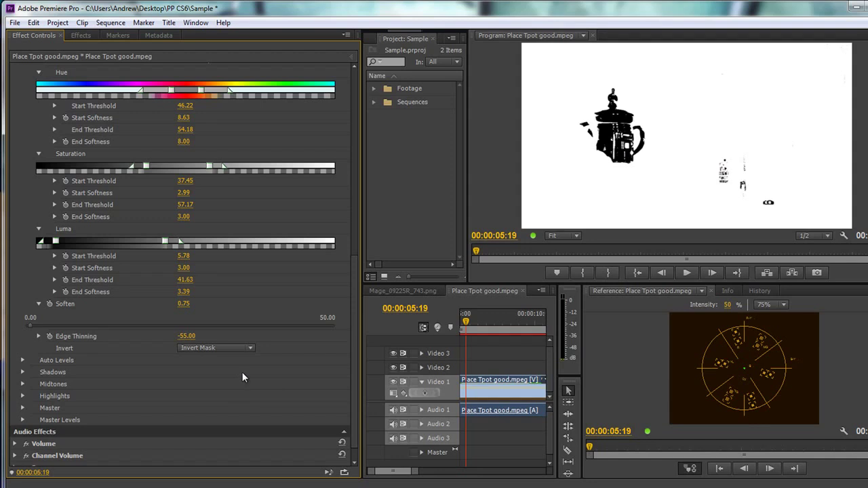
click(249, 348)
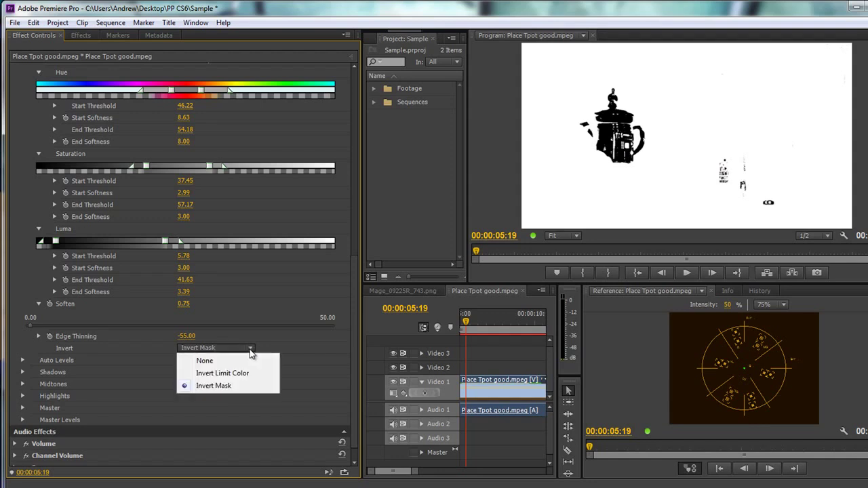
click(232, 362)
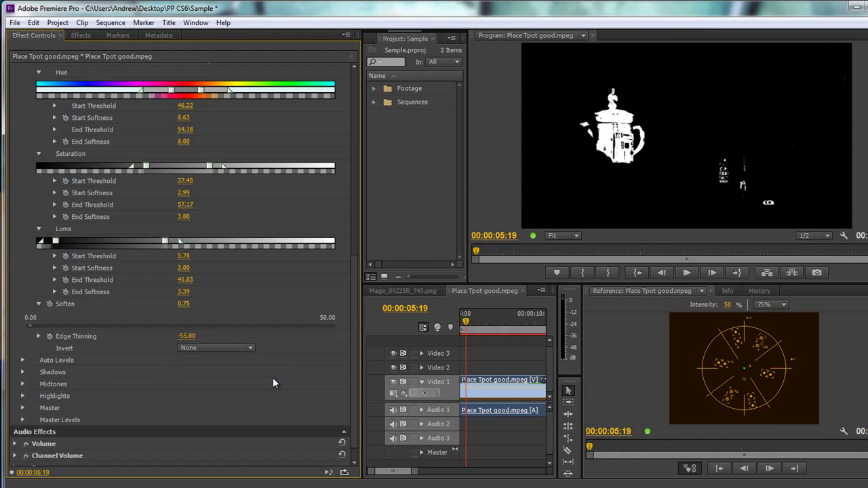
Hide the secondary correction mask and lower the Master Saturation of the selected reds to 77.86
scroll(273, 380, up, 3)
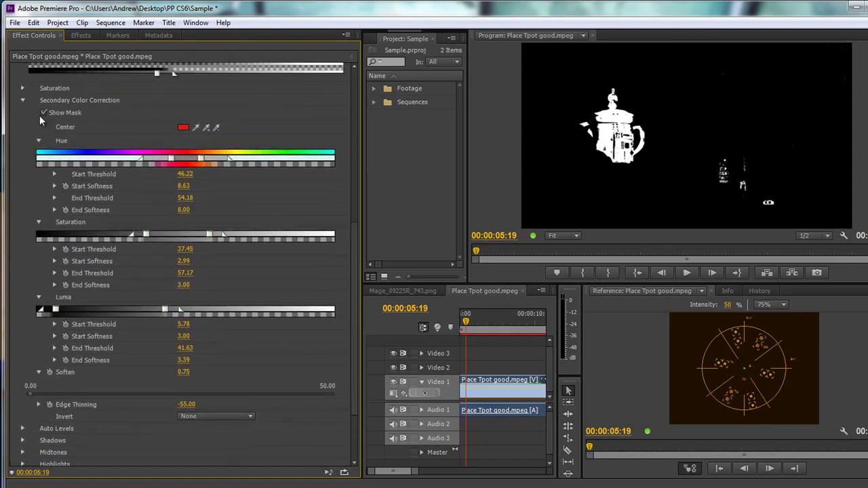
click(44, 114)
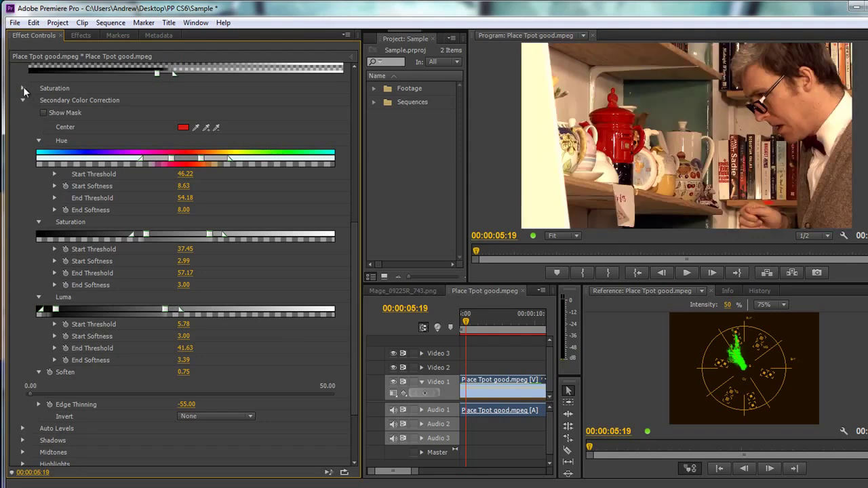
click(23, 89)
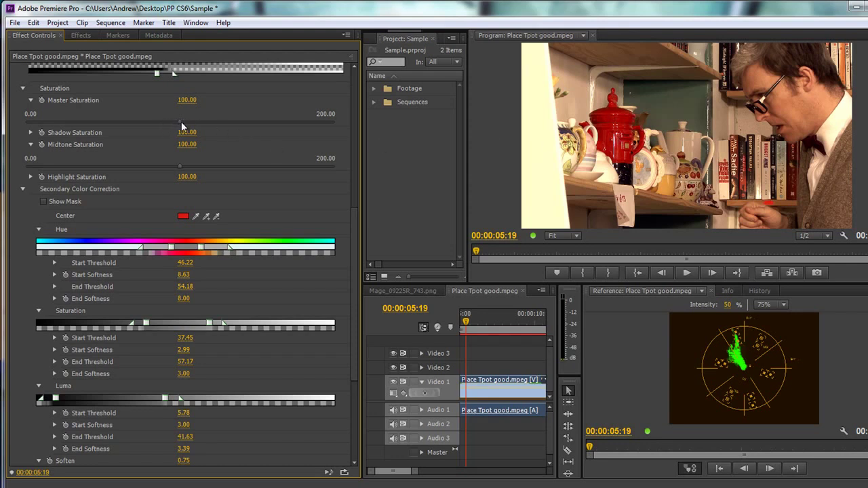
drag(182, 126, 111, 133)
drag(109, 122, 80, 121)
drag(79, 122, 145, 128)
Compare the image with and without the Three-Way Color Corrector by switching the effect off and on repeatedly
scroll(114, 206, up, 3)
scroll(112, 204, up, 5)
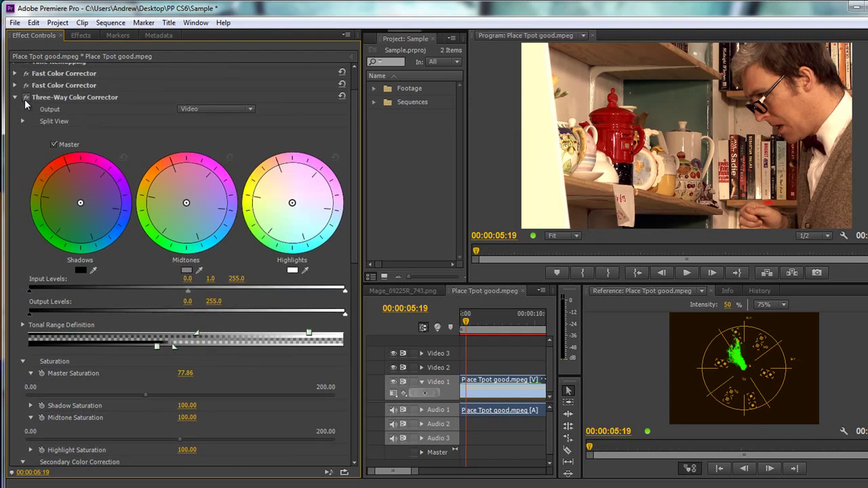
click(27, 98)
click(27, 97)
click(26, 97)
click(26, 97)
click(26, 97)
click(27, 97)
scroll(95, 313, down, 3)
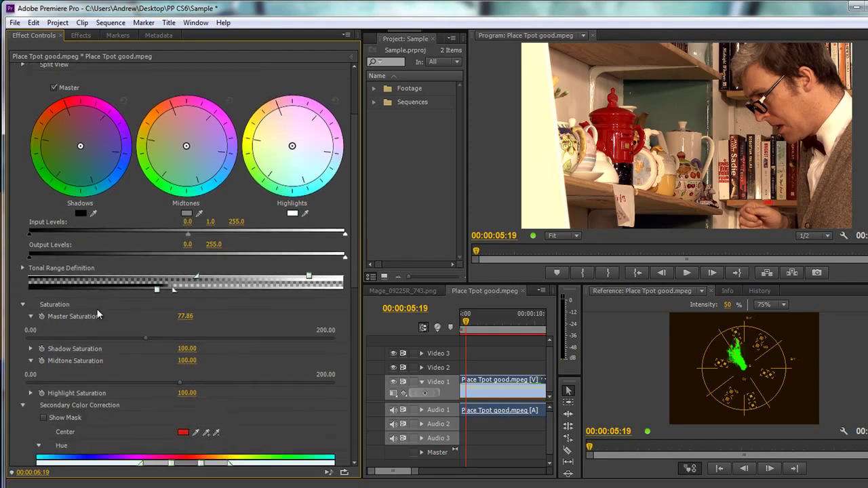
scroll(97, 314, down, 9)
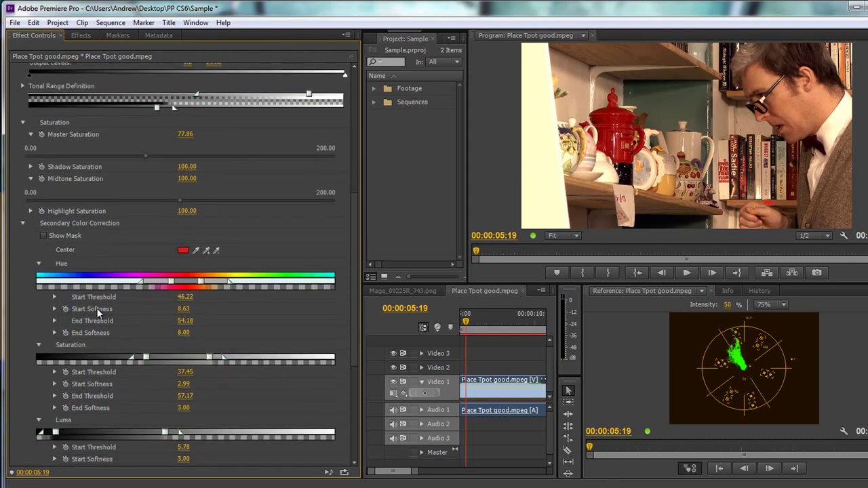
scroll(97, 308, down, 3)
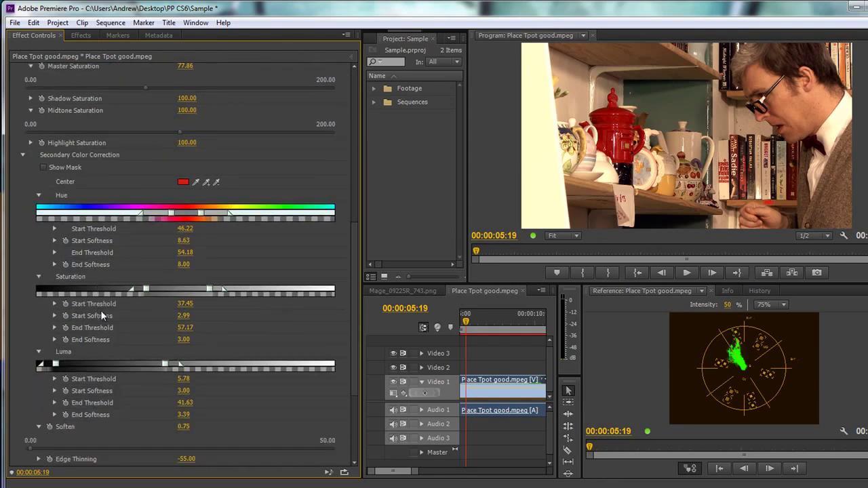